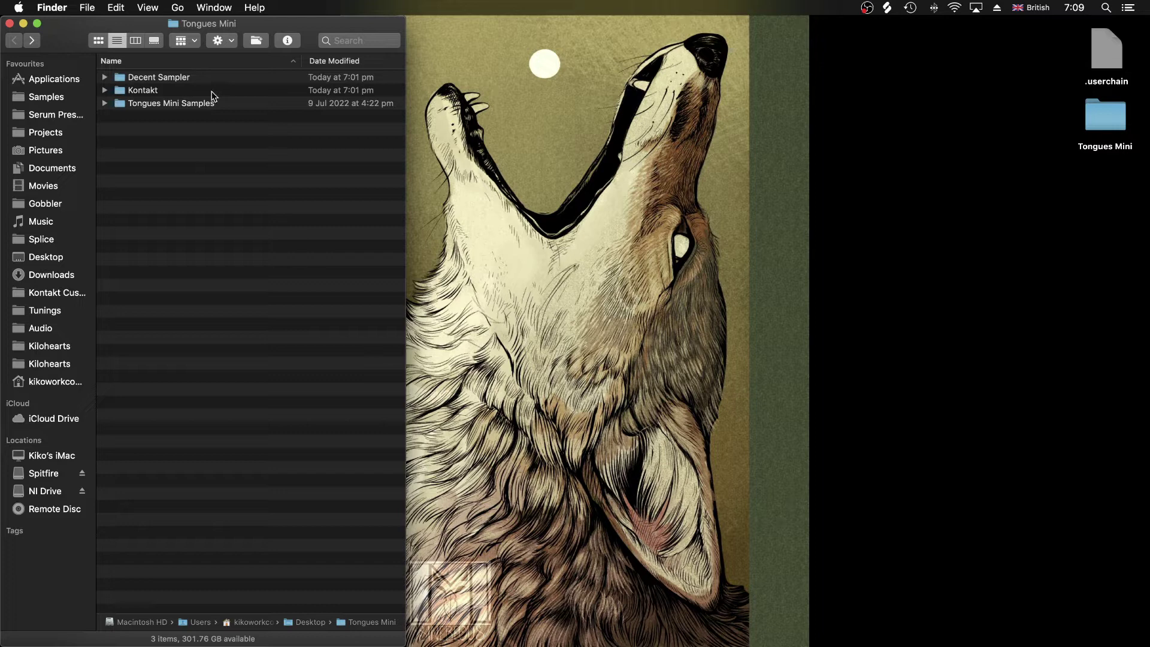
Create a new desktop folder named Kontakt
right_click(1049, 211)
left_click(1030, 217)
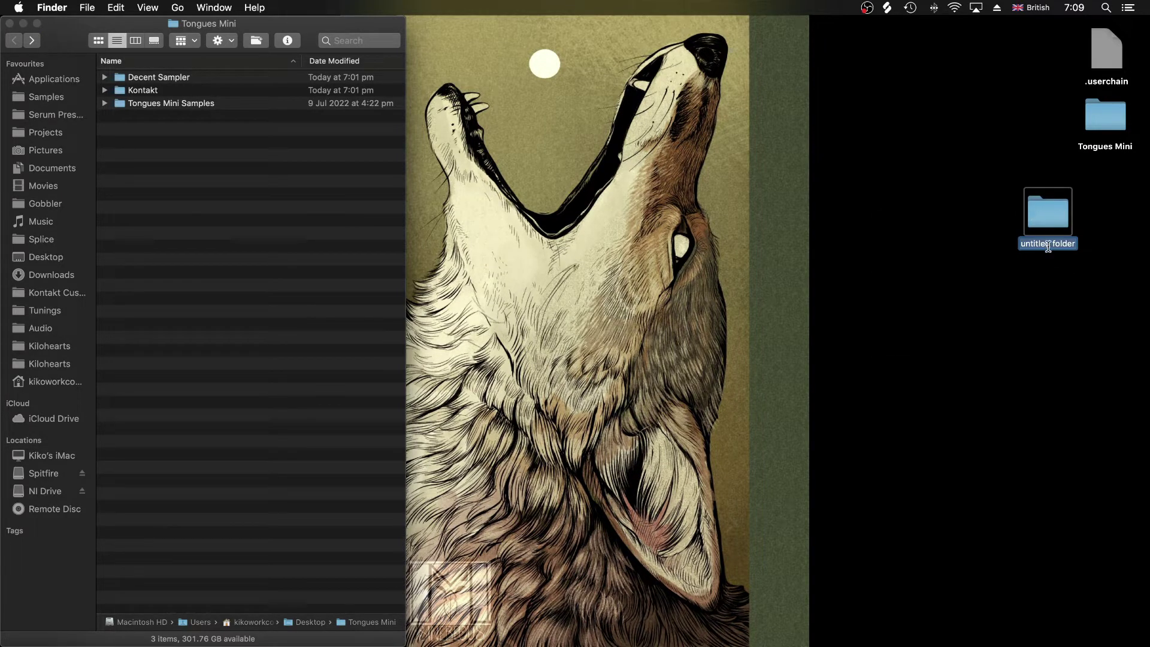
type("Kontakt")
key("Return")
Add a 'Decent sampler' desktop folder and copy the Kontakt and Tongues Mini Samples folders into Kontakt
right_click(1019, 340)
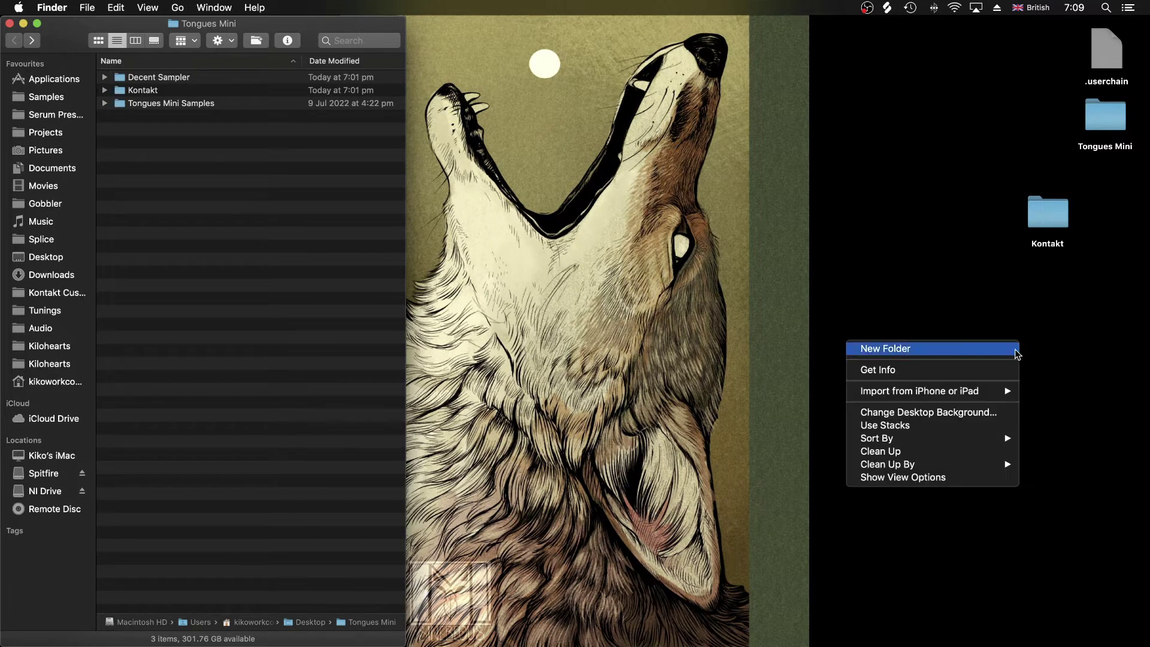
left_click(998, 351)
type("De")
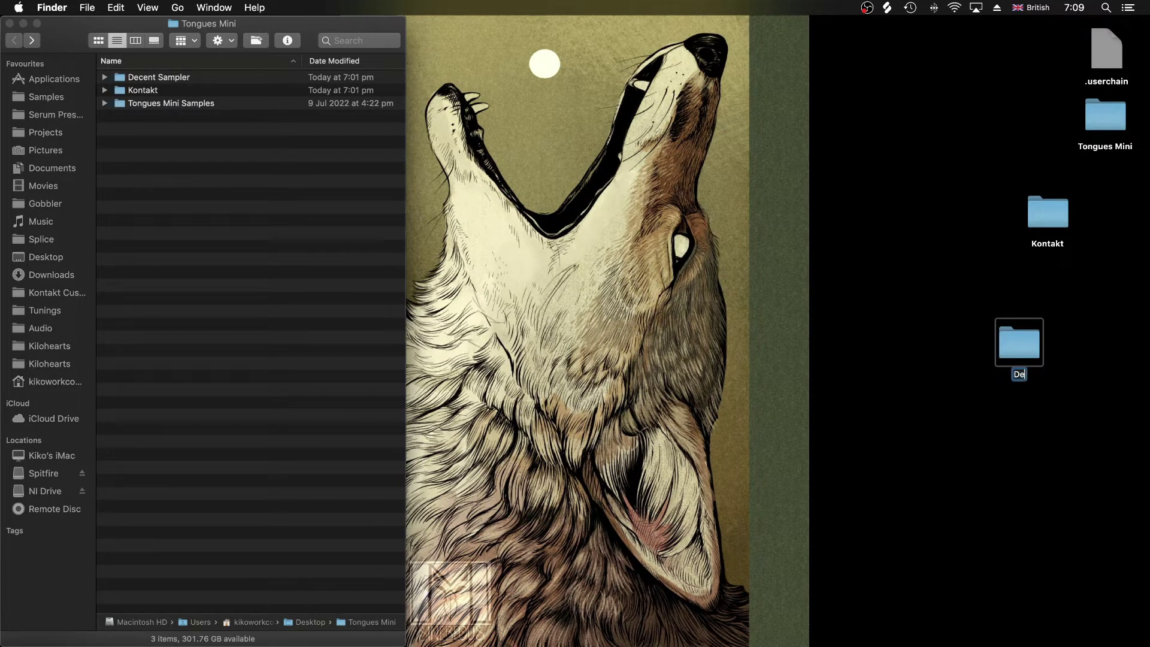
type("cent sampler")
key("Return")
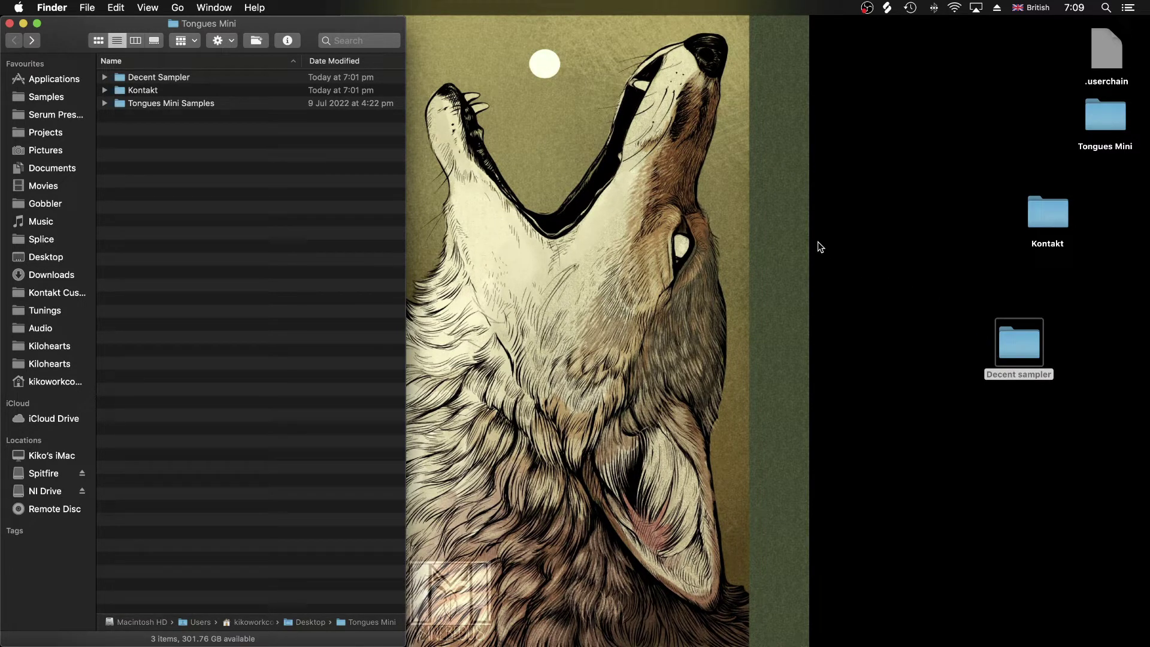
left_click_drag(213, 151, 180, 89)
left_click_drag(143, 90, 1047, 213)
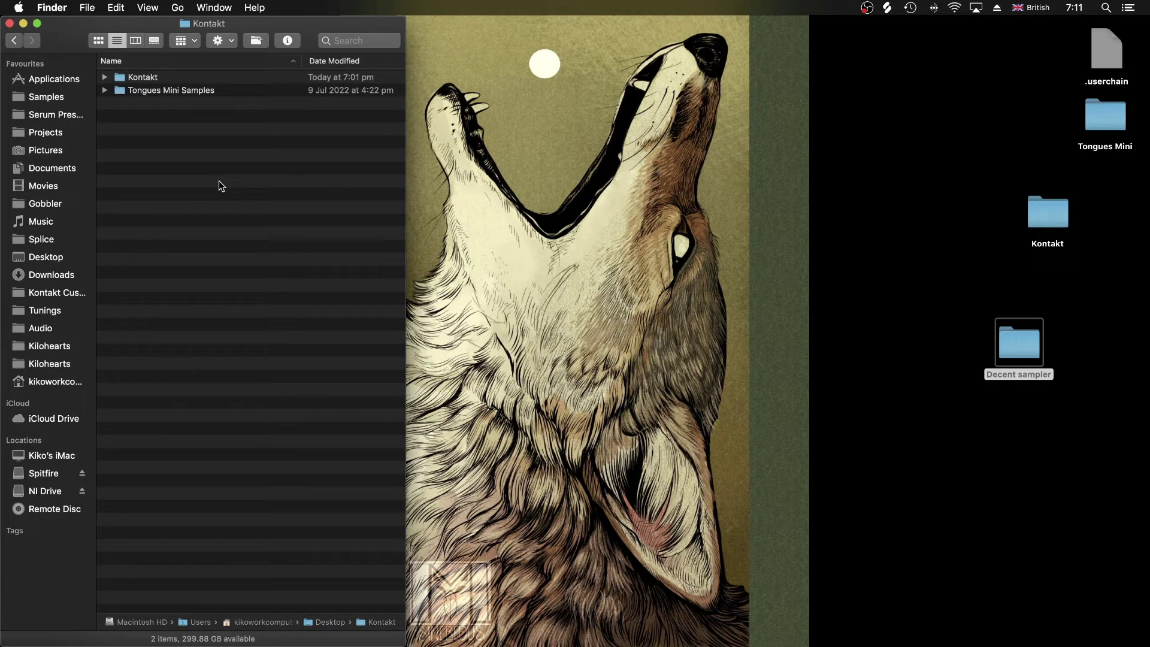
Open the copied inner Kontakt folder in Finder
double_click(192, 78)
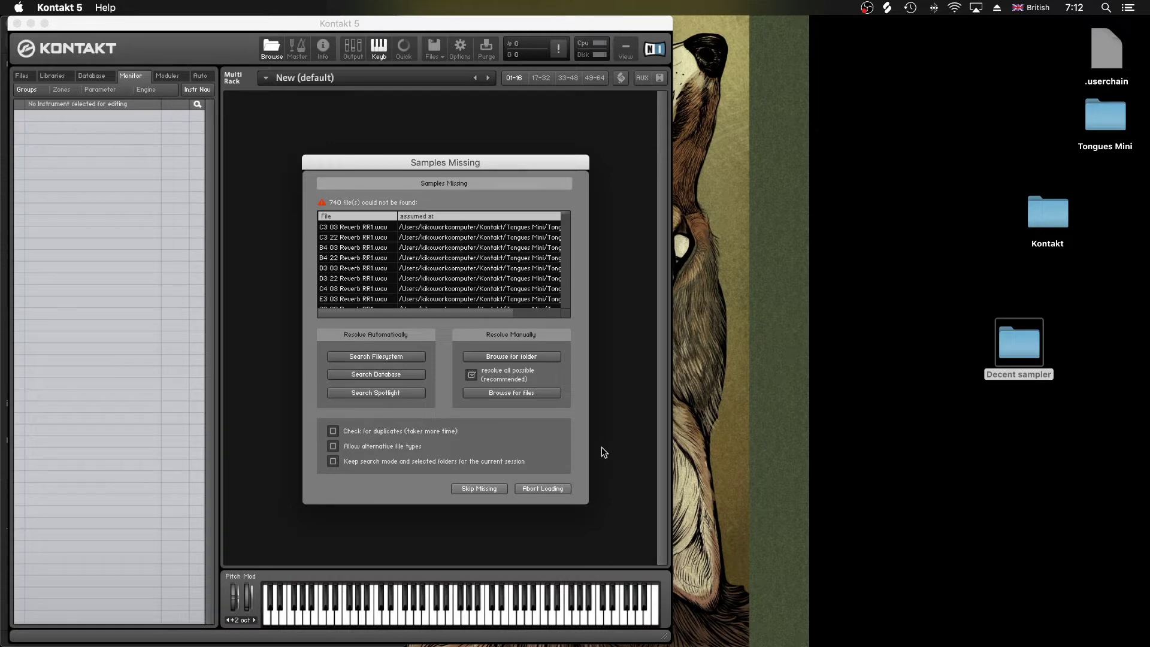
Choose the samples folder in the Samples Missing dialog so Tongues Mini loads with 0.77 GB
left_click(856, 492)
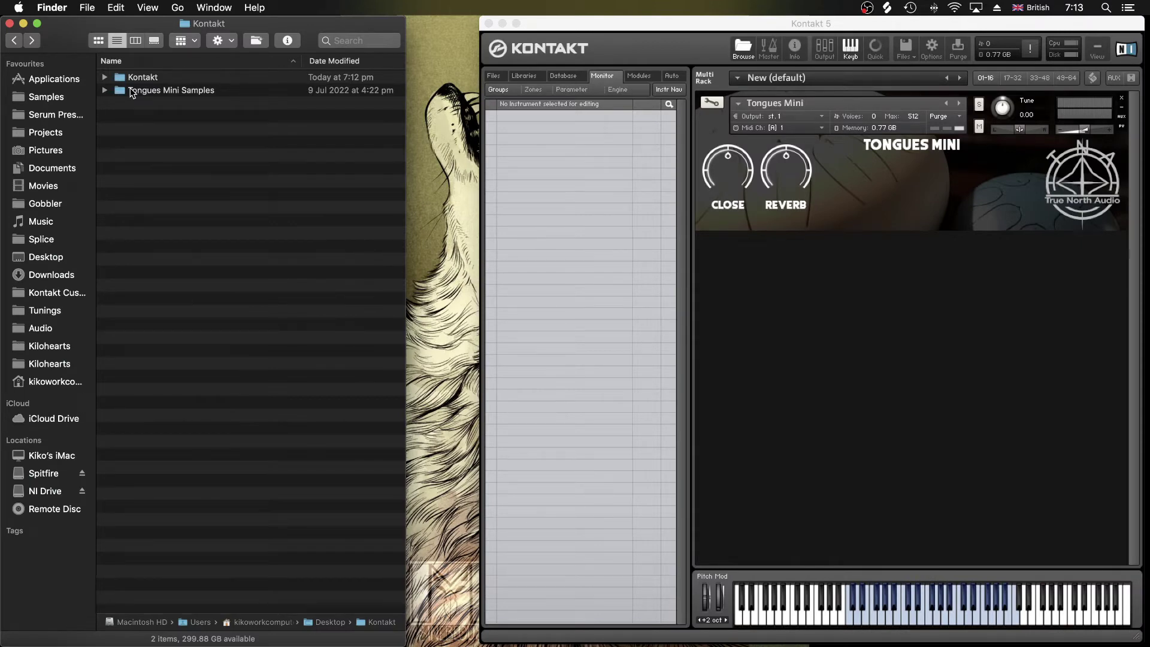
Move Tongues Mini Samples into the inner Kontakt folder, load Tongues Mini.nki and relink its samples there
left_click_drag(132, 92, 140, 77)
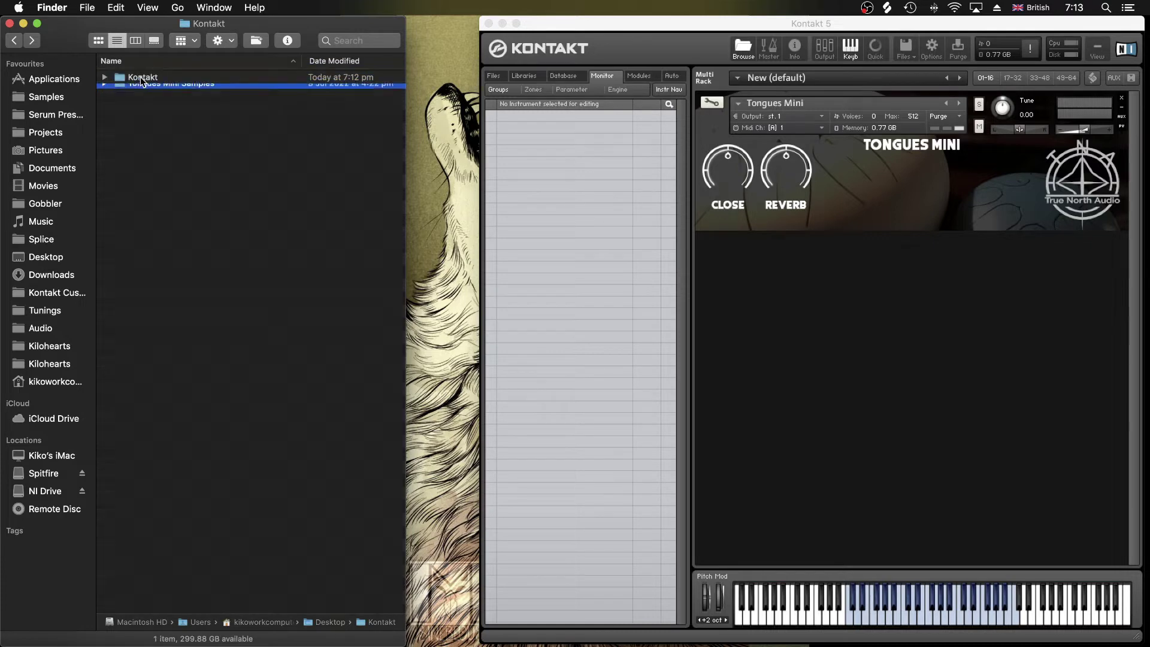
left_click(104, 76)
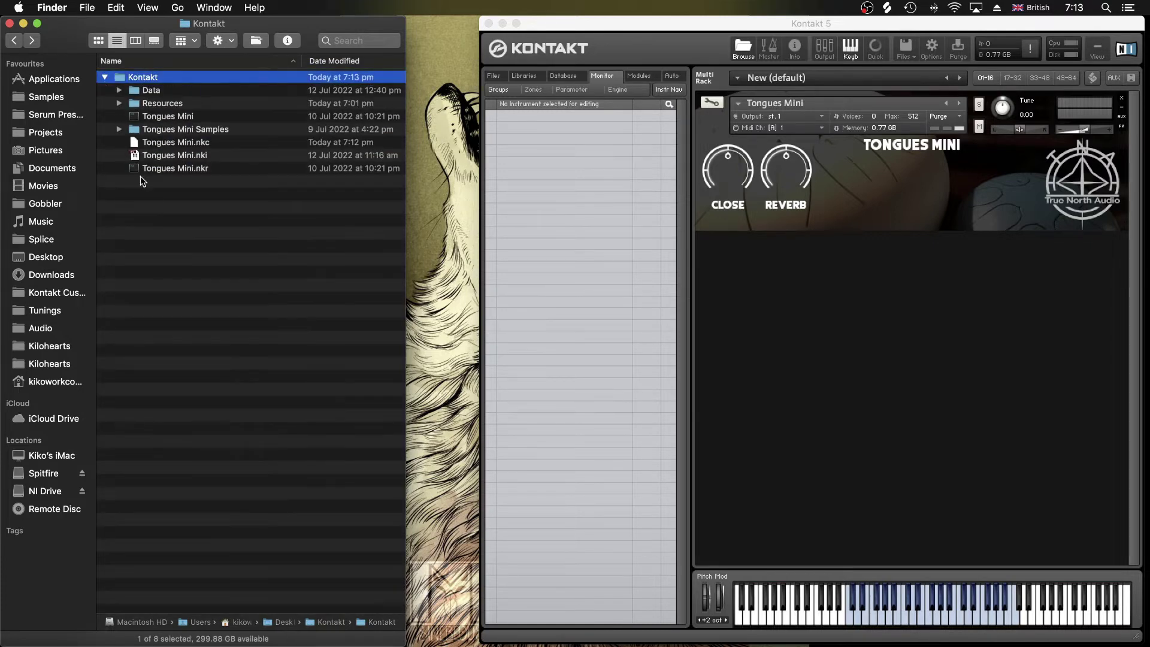
left_click_drag(170, 155, 1122, 92)
left_click(982, 356)
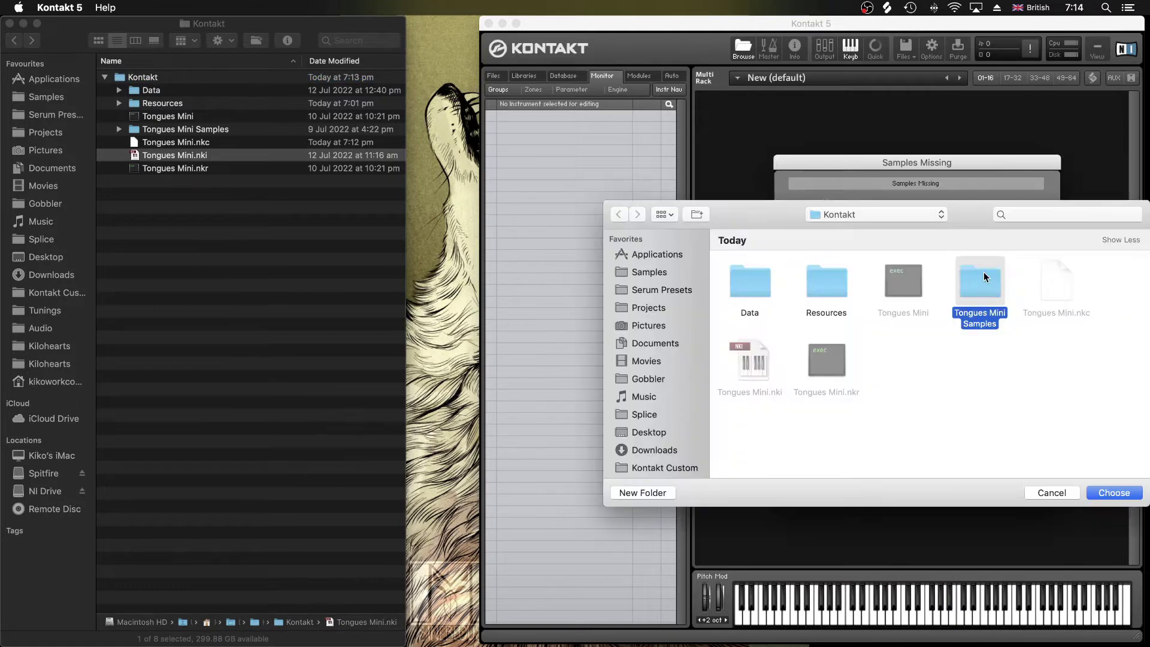
left_click(1115, 491)
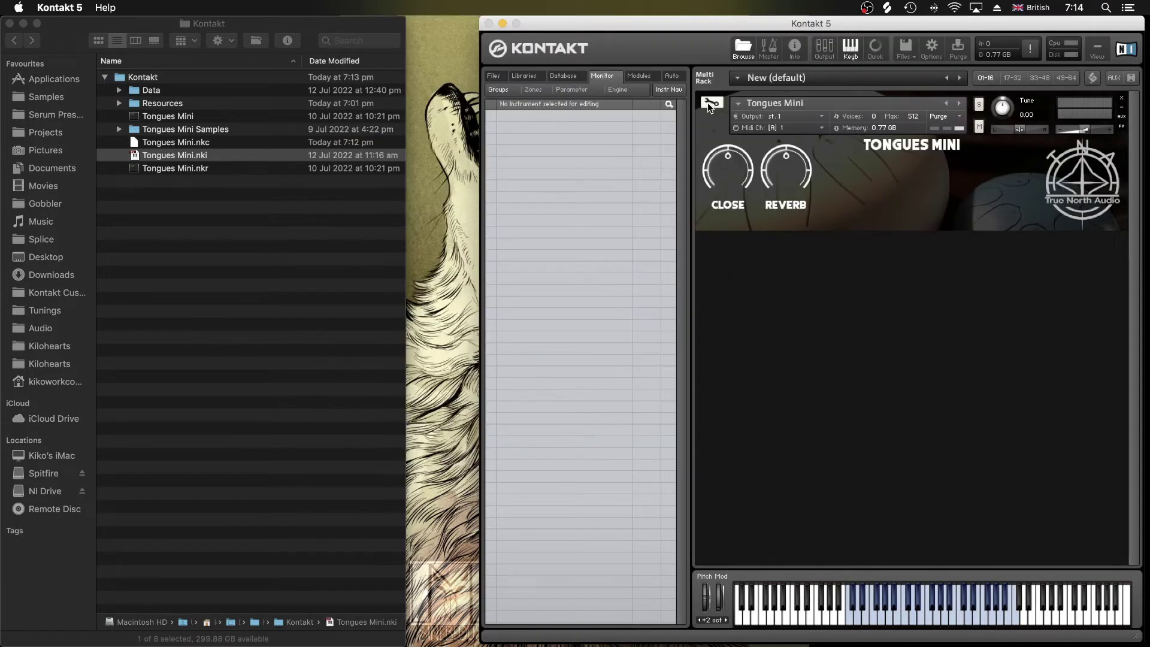
Create a resource container named Tongues Mini from Instrument Options, replacing the old Tongues Mini.nkr
left_click(710, 105)
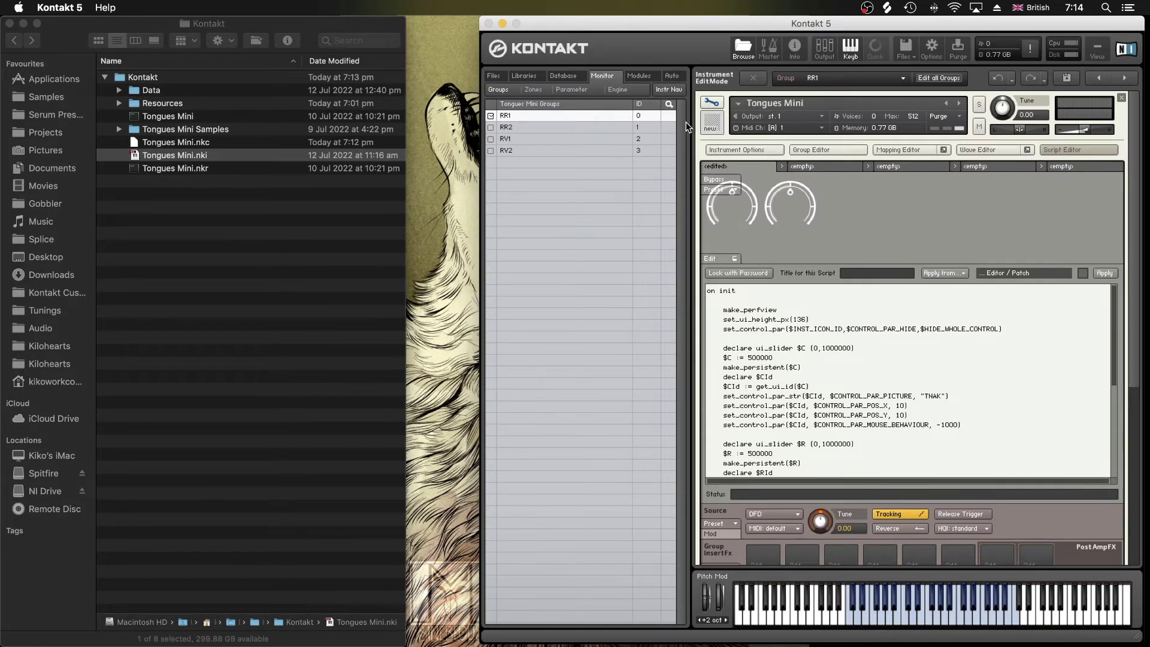
left_click(743, 152)
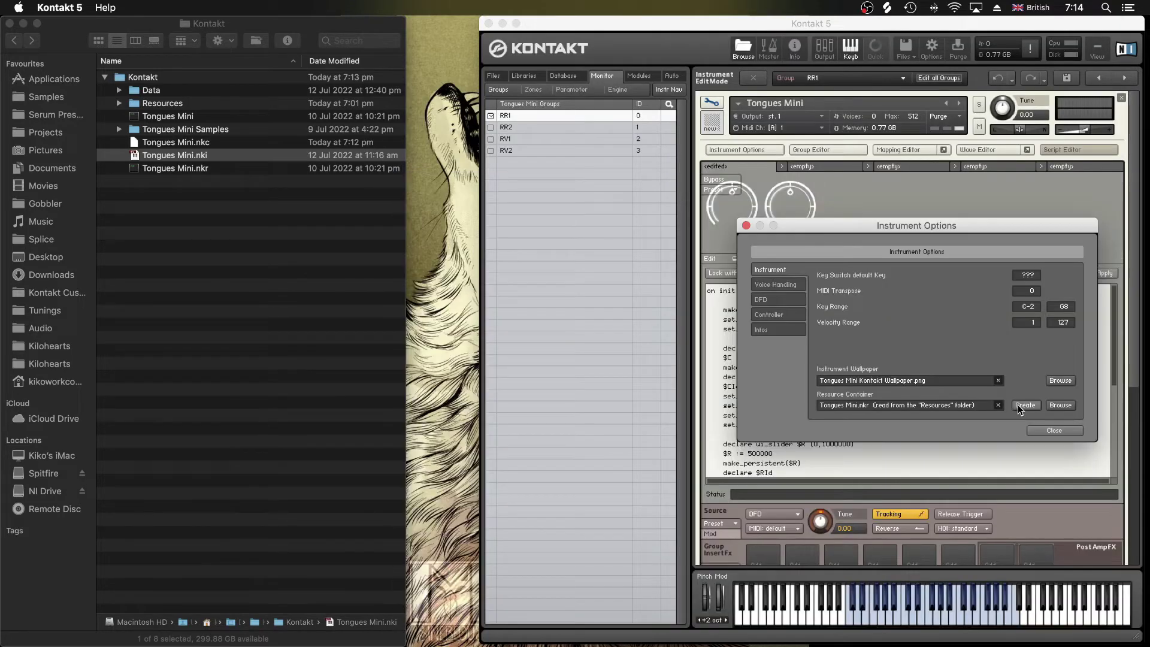
left_click(1021, 406)
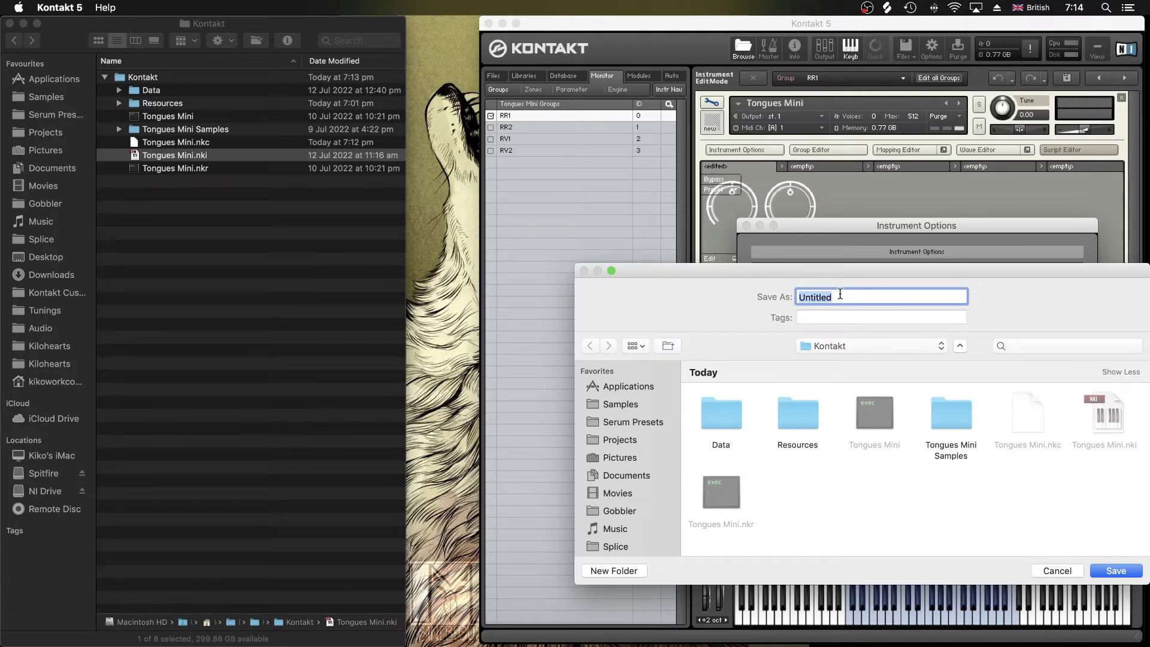
type("Tongues Mini")
key("Return")
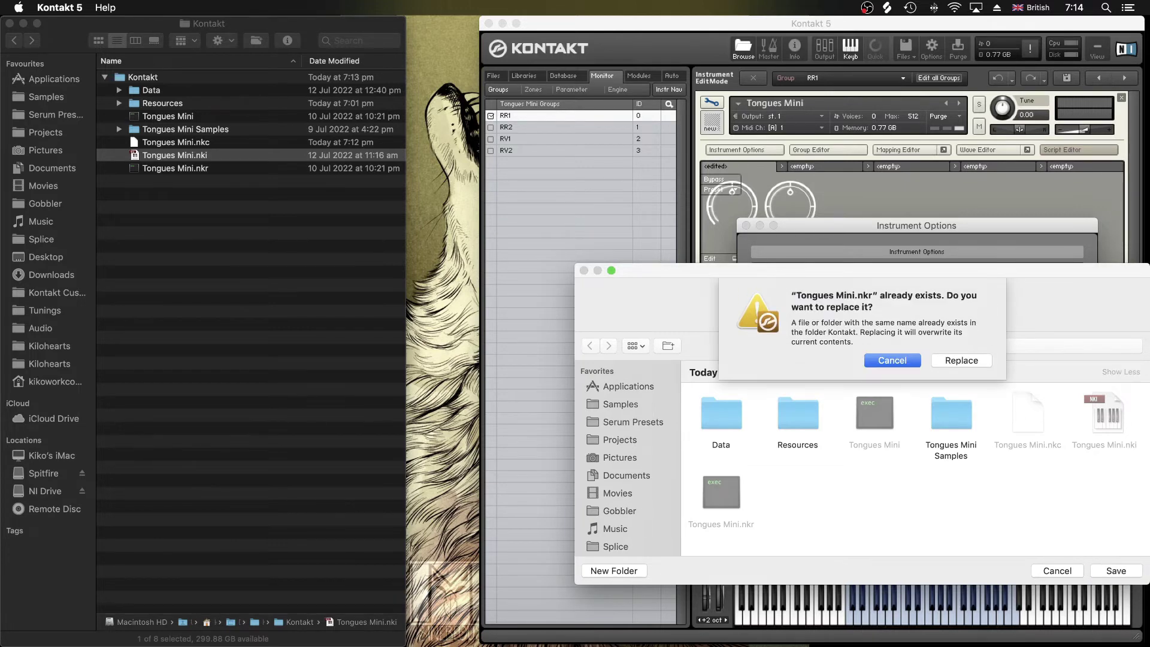
left_click(958, 360)
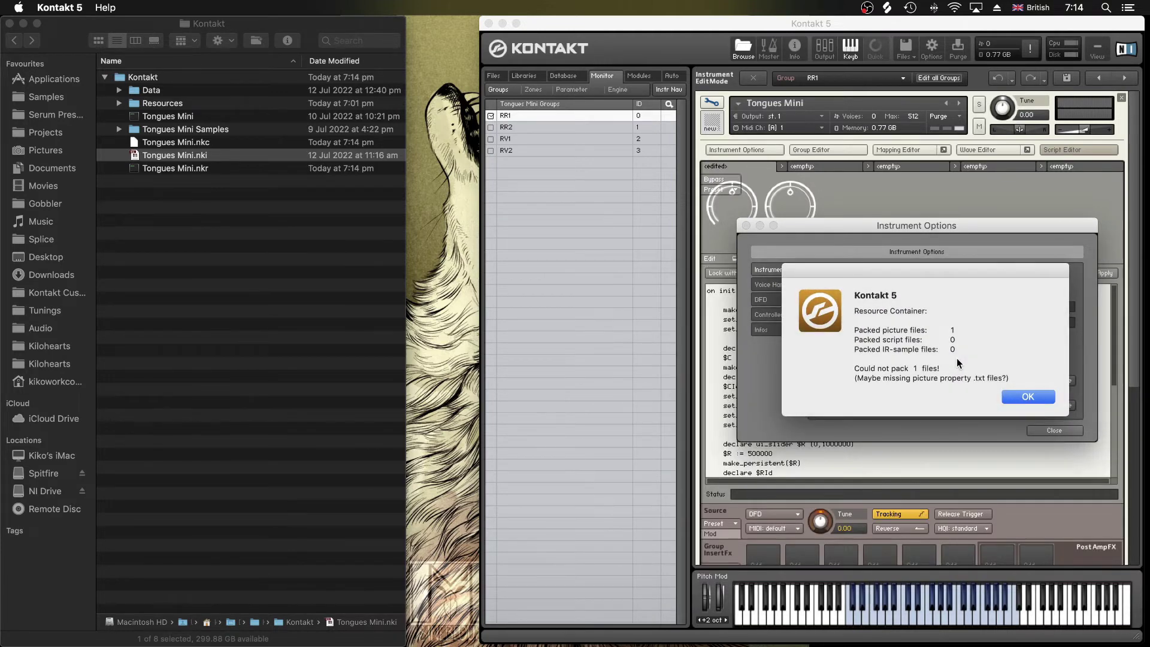
Resave Tongues Mini.nki over the old file, then remove it and reload it from Finder
left_click(1028, 396)
left_click(1051, 430)
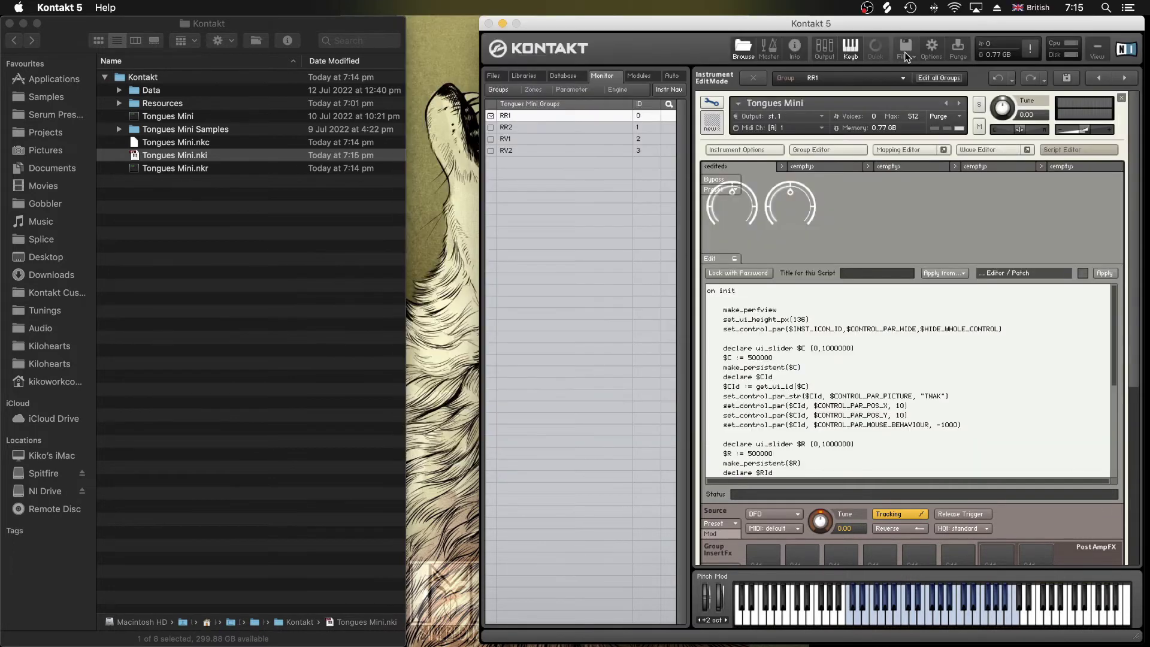
left_click(907, 53)
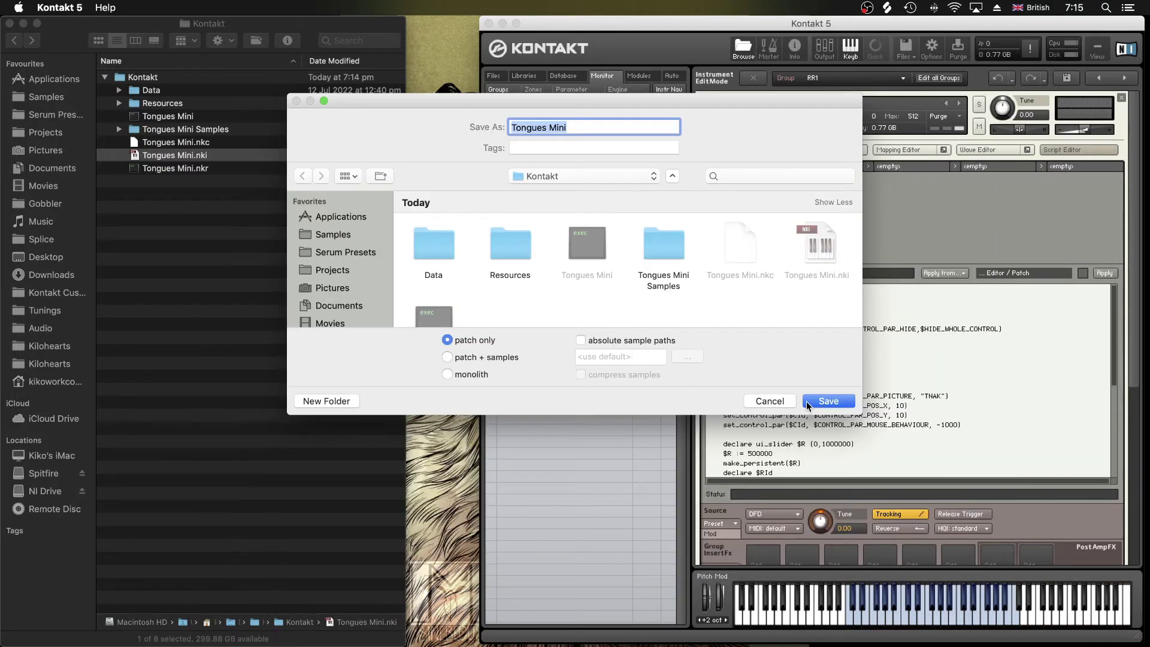
left_click(822, 400)
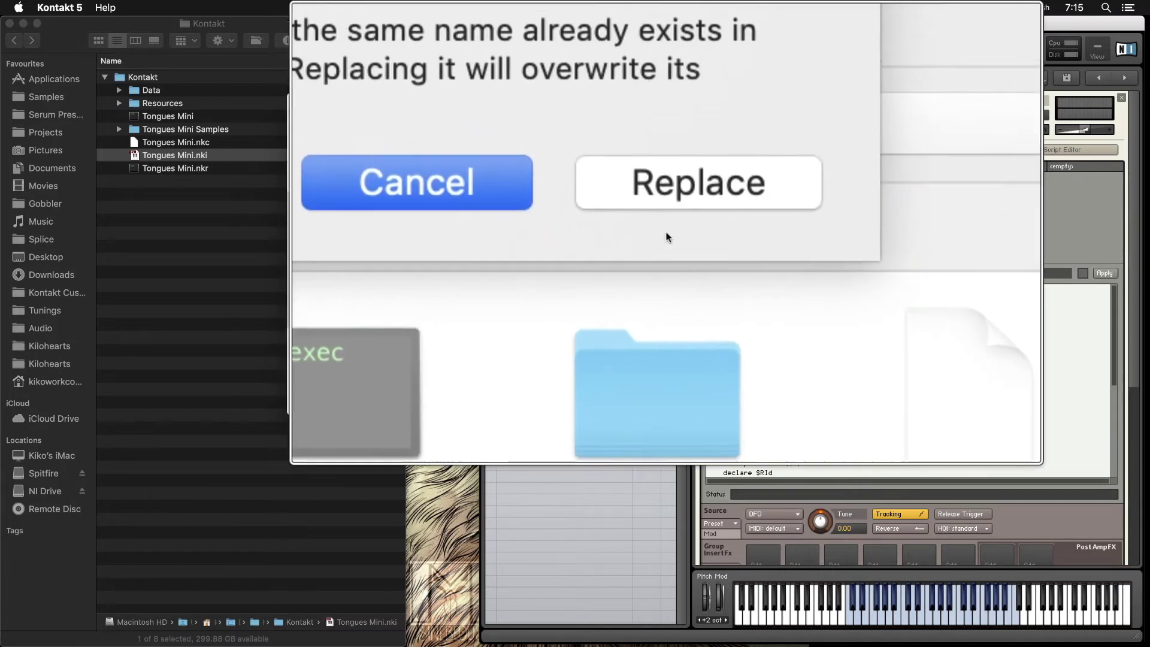
left_click(667, 236)
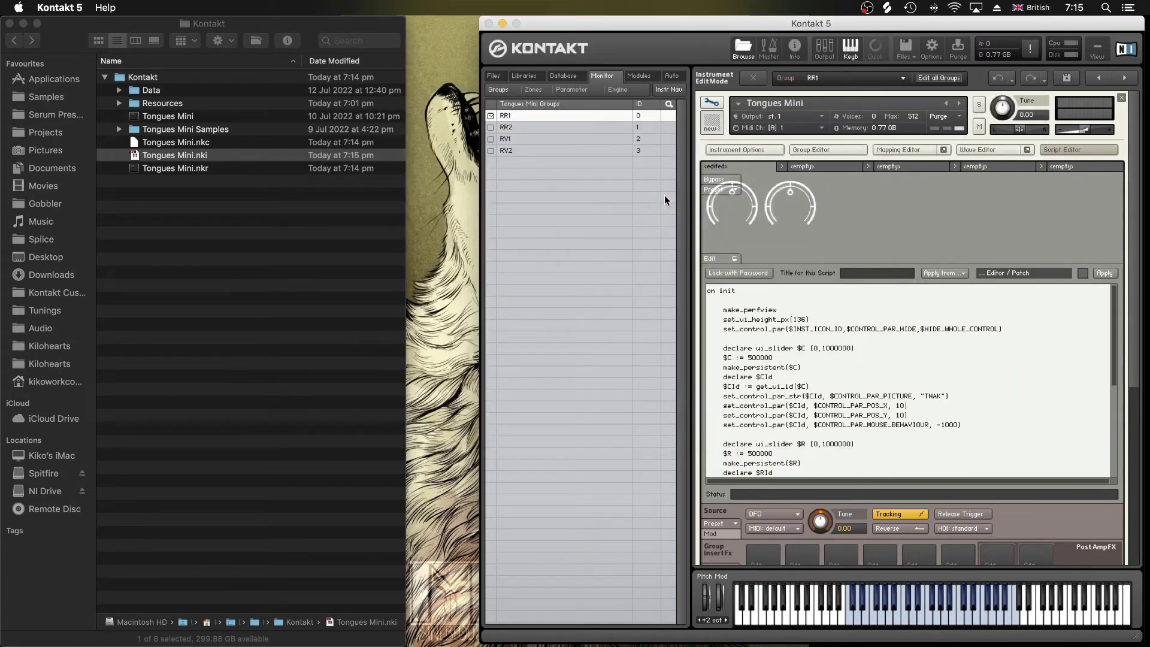
key("Delete")
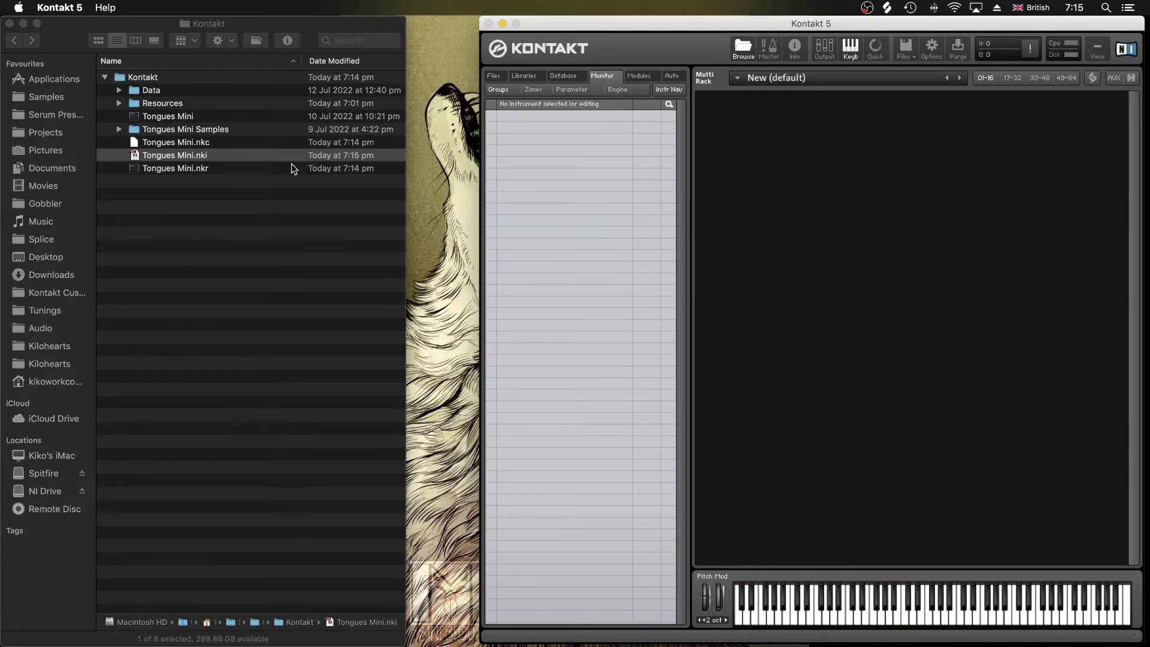
double_click(232, 152)
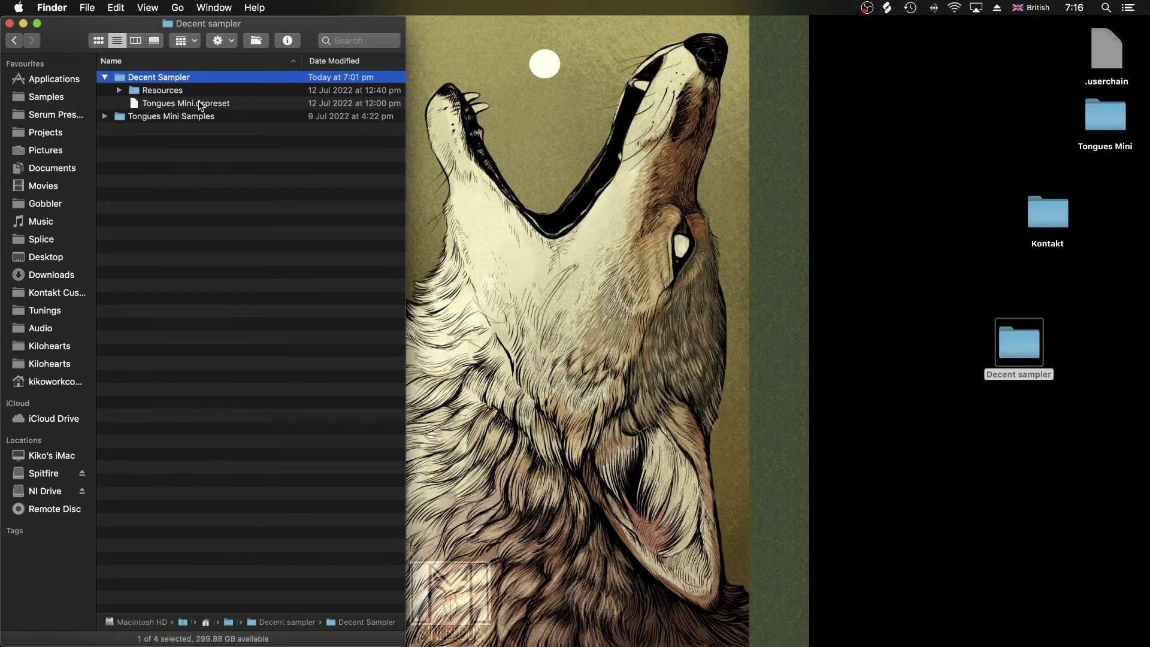
Open Tongues Mini.dspreset in DecentSampler and locate the directory holding its 740 missing samples
left_click(199, 102)
double_click(199, 103)
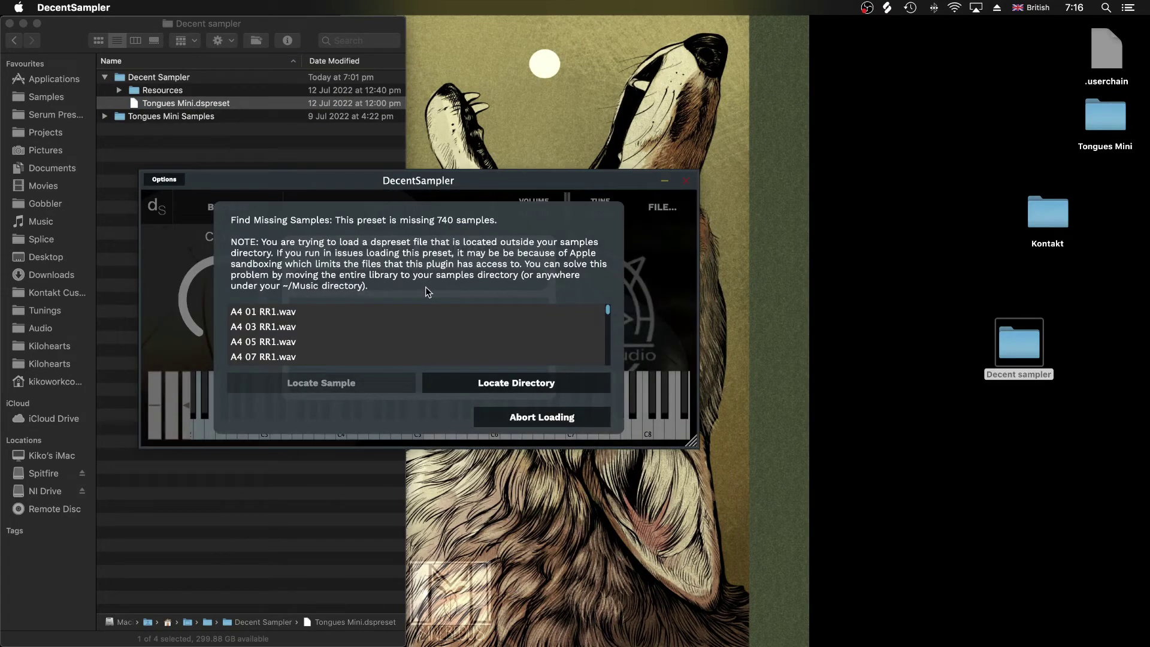
left_click(491, 387)
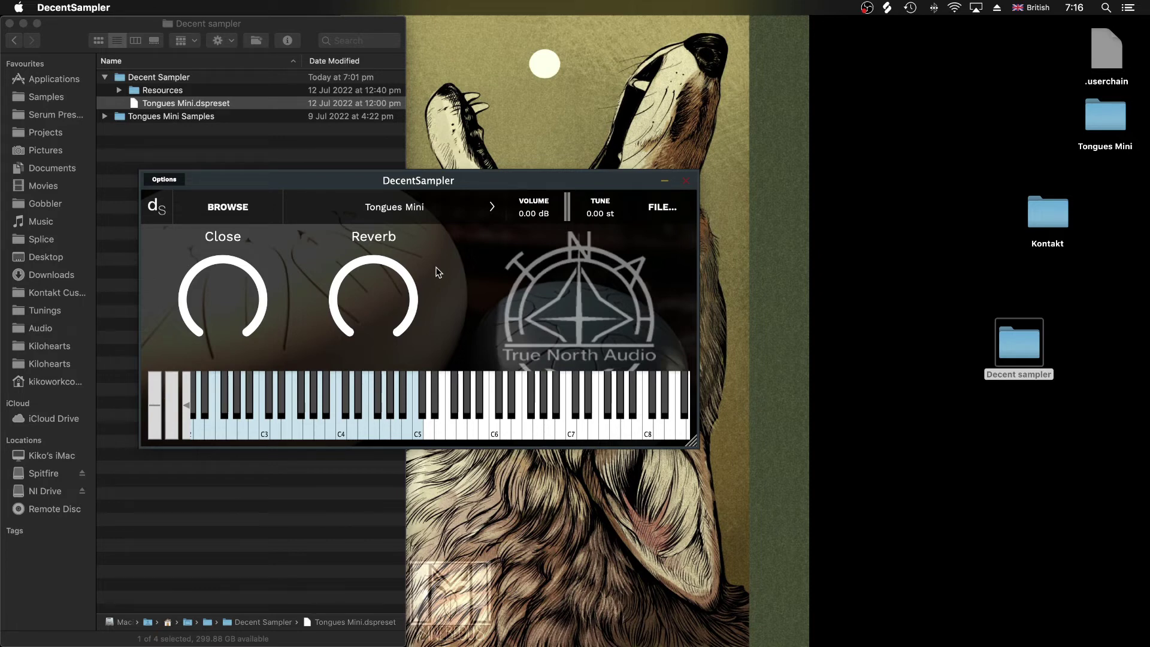
Close DecentSampler, move Tongues Mini Samples into the Decent Sampler folder, and reopen Tongues Mini.dspreset
left_click(687, 183)
left_click(172, 116)
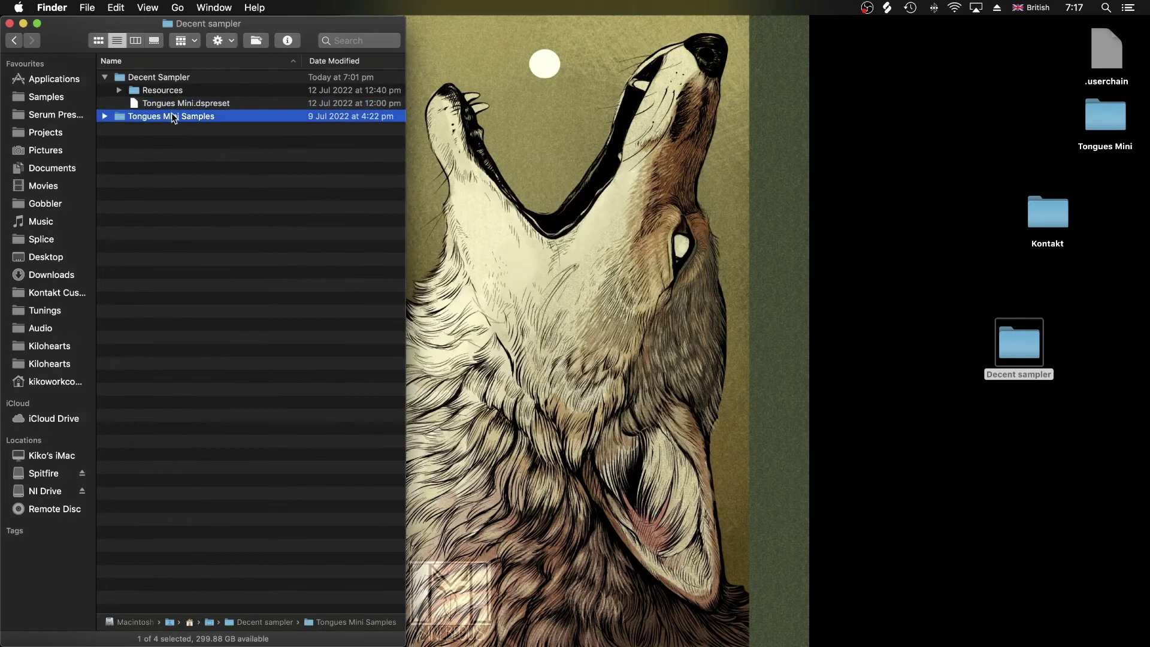
left_click_drag(171, 116, 164, 80)
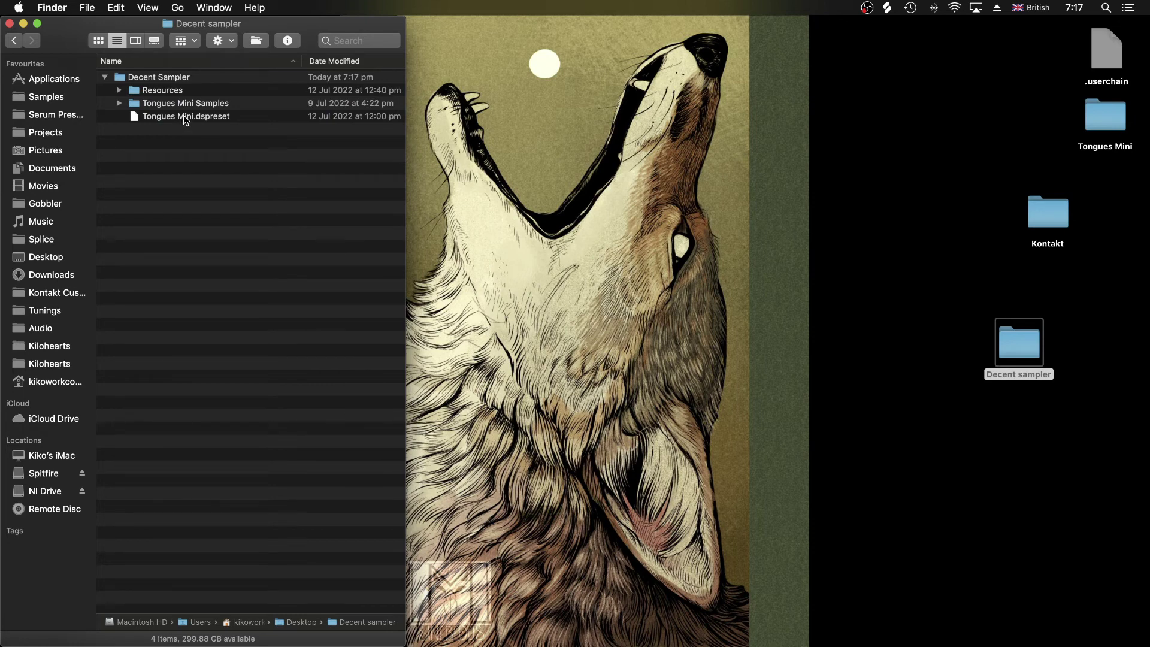
double_click(183, 116)
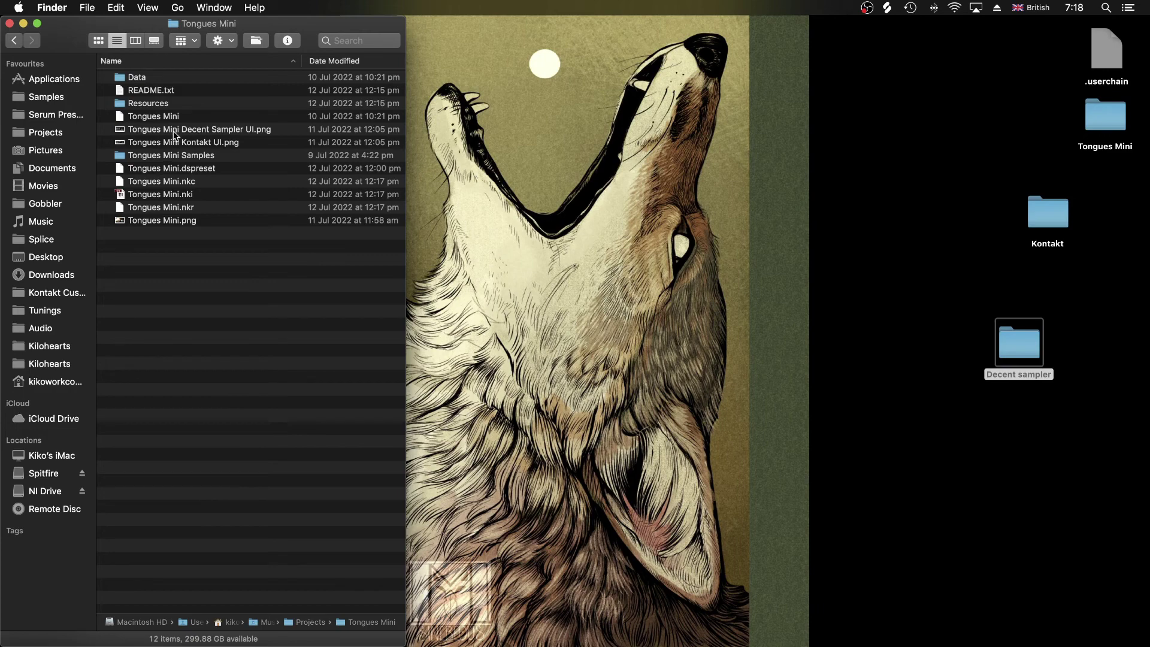
Look inside the Resources subfolder, then go back to the 12-item Tongues Mini folder
double_click(160, 103)
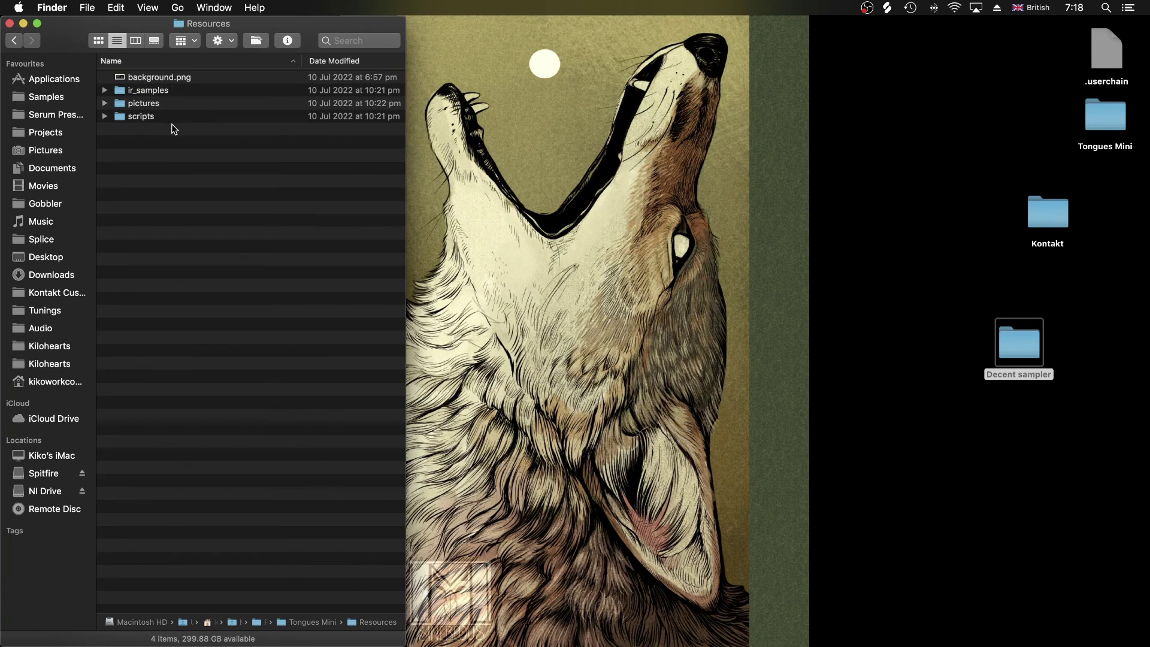
left_click(14, 42)
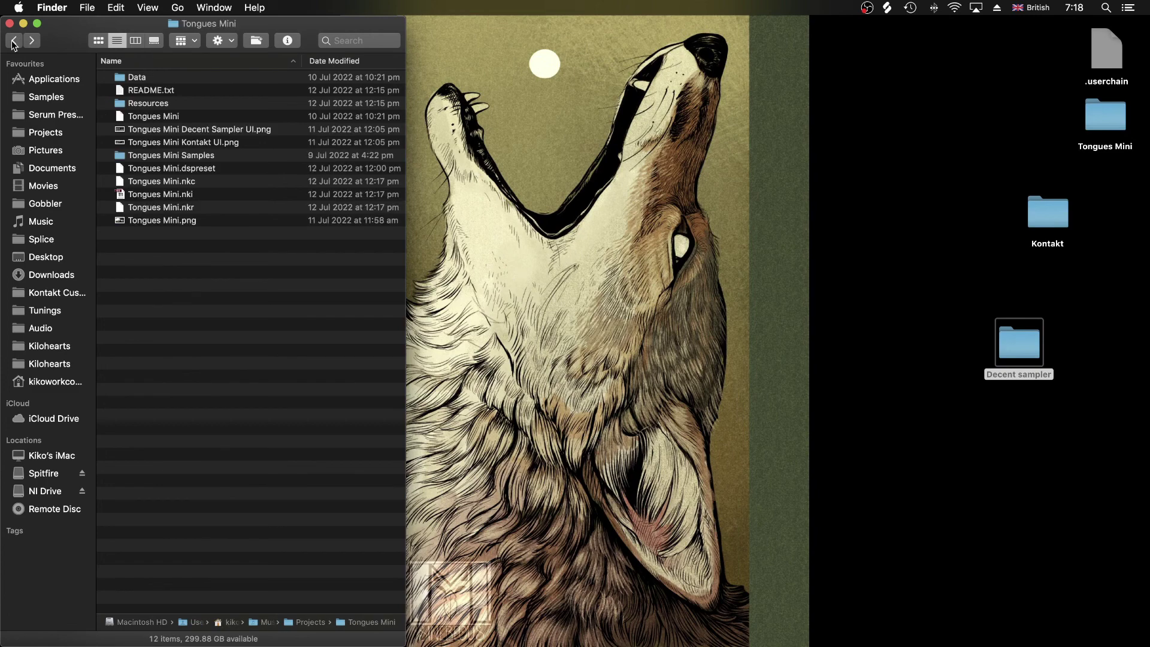